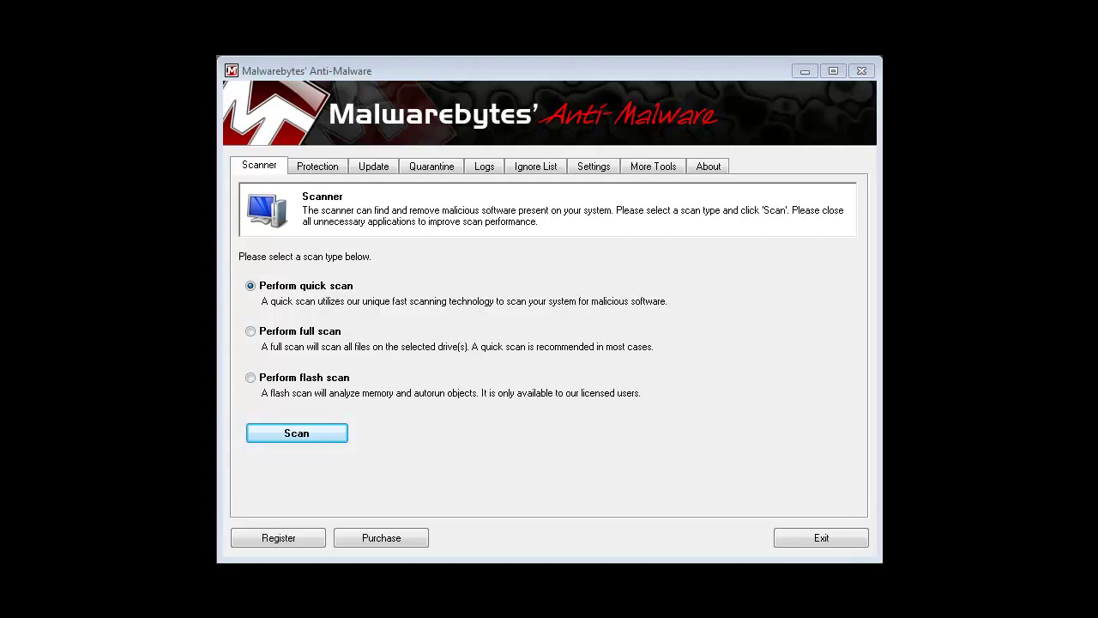
- View the Protection page, then the Update page's current database date, version and fingerprints
{"action": "left_click", "coordinate": [327, 166]}
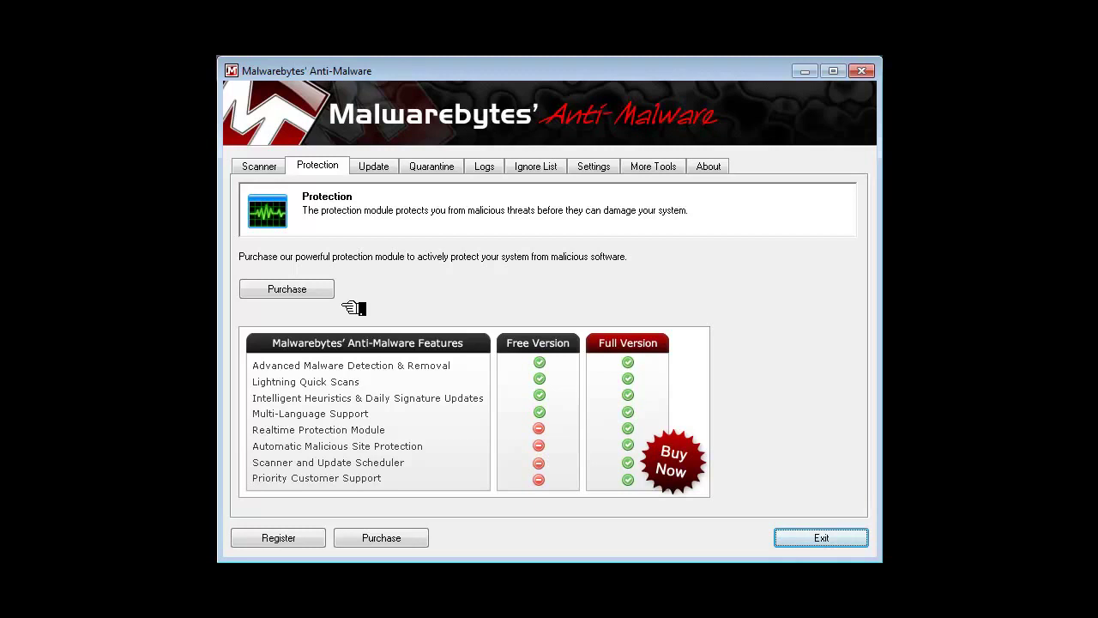
{"action": "left_click", "coordinate": [375, 165]}
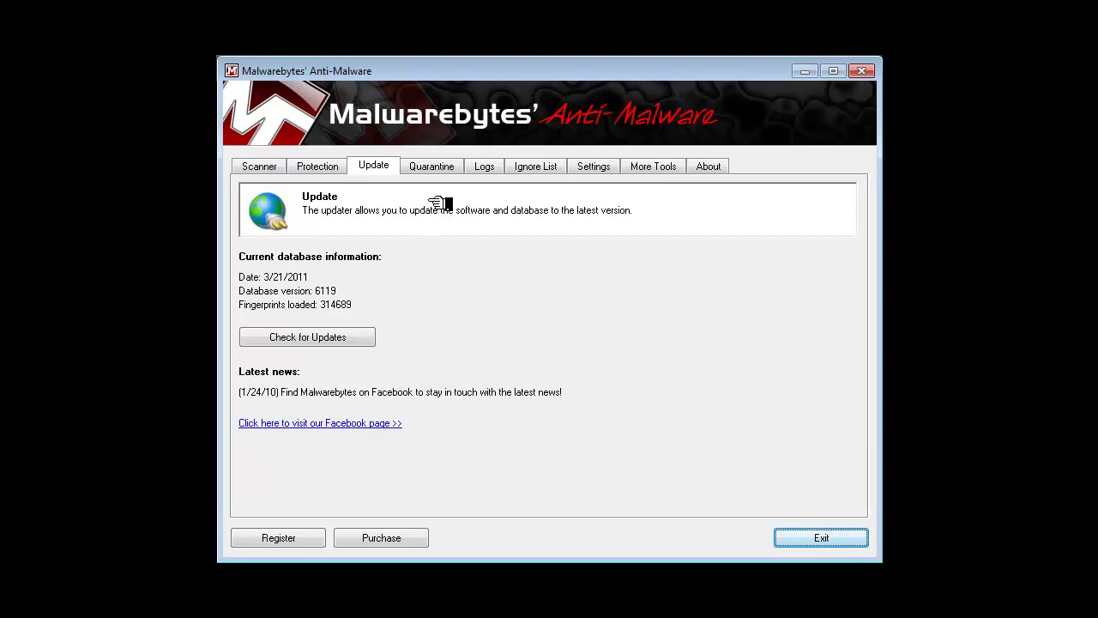
- Look through the empty Quarantine, Logs and Ignore List pages
{"action": "left_click", "coordinate": [433, 169]}
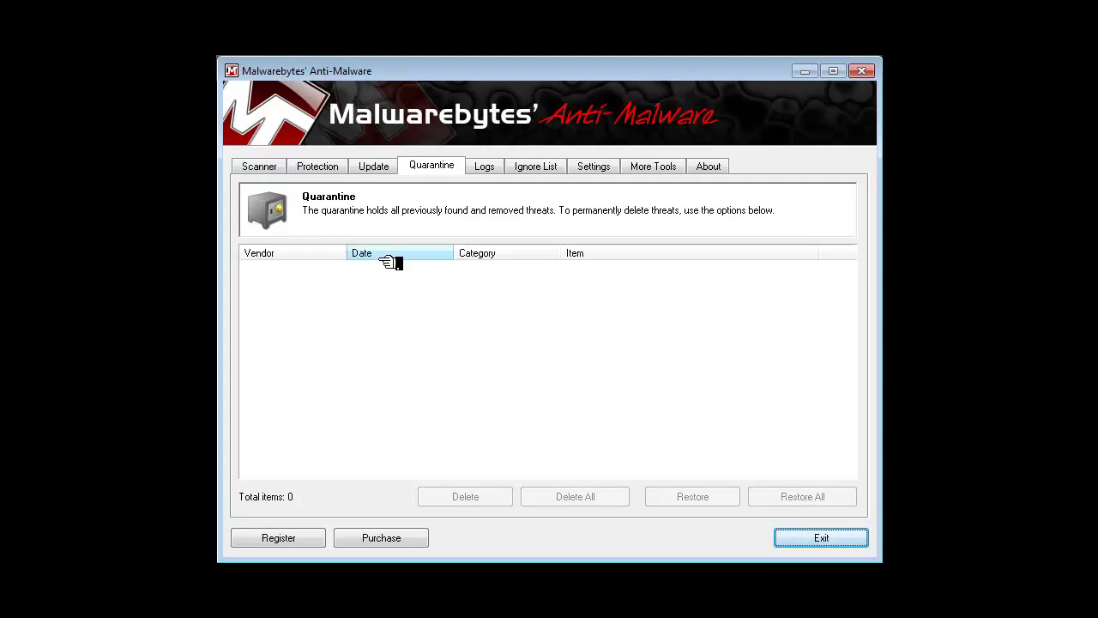
{"action": "left_click", "coordinate": [504, 165]}
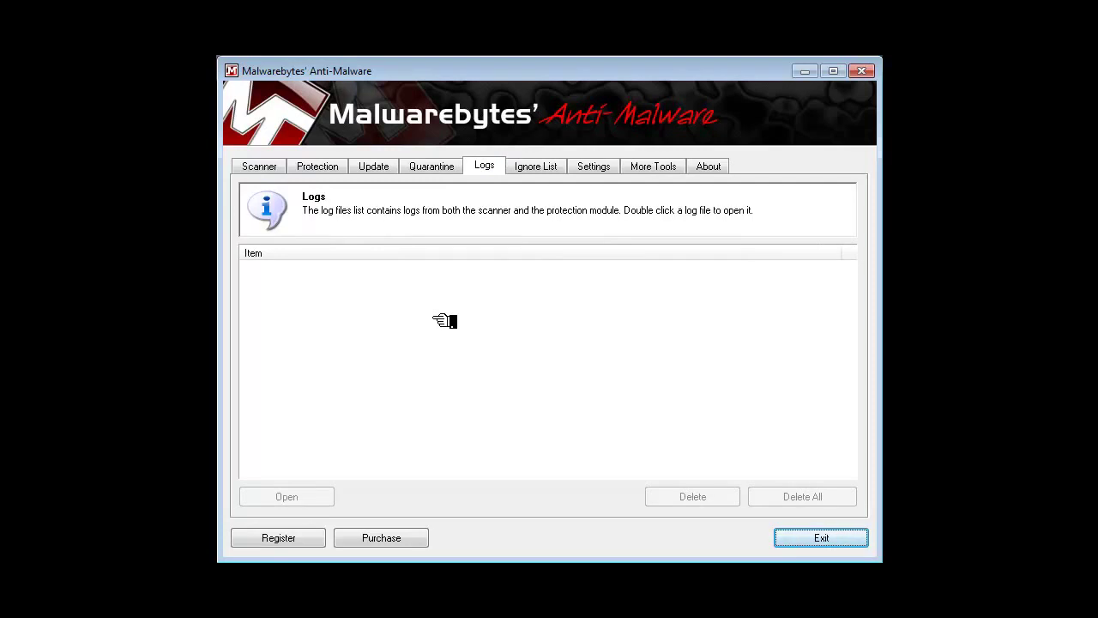
{"action": "left_click", "coordinate": [554, 167]}
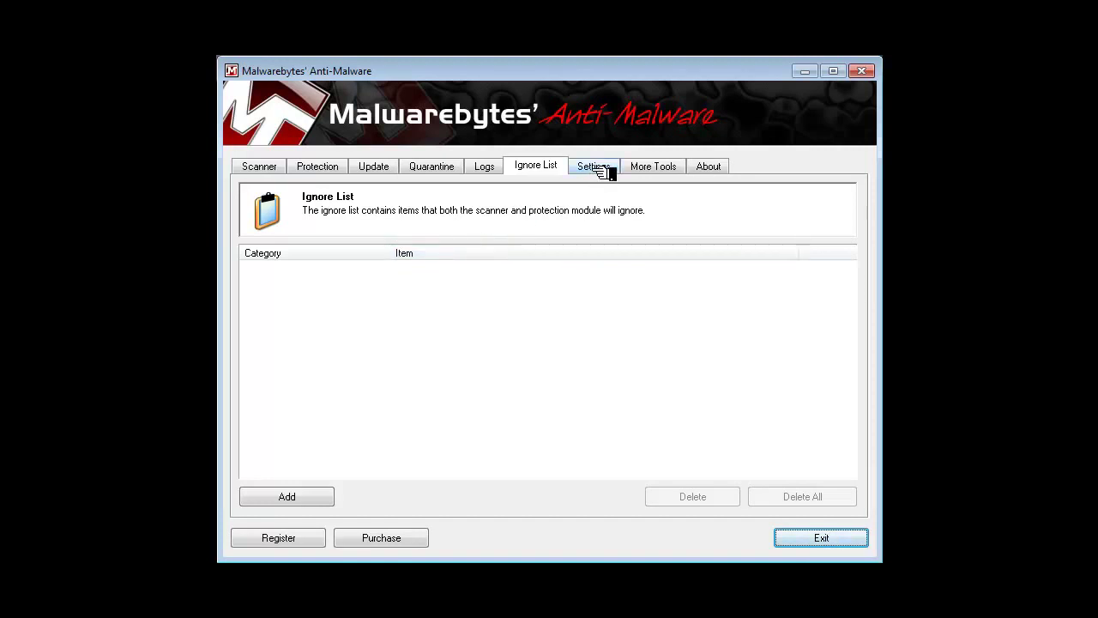
- Browse the C: drive in the Ignore List add dialog, then cancel without adding anything
{"action": "left_click", "coordinate": [322, 496]}
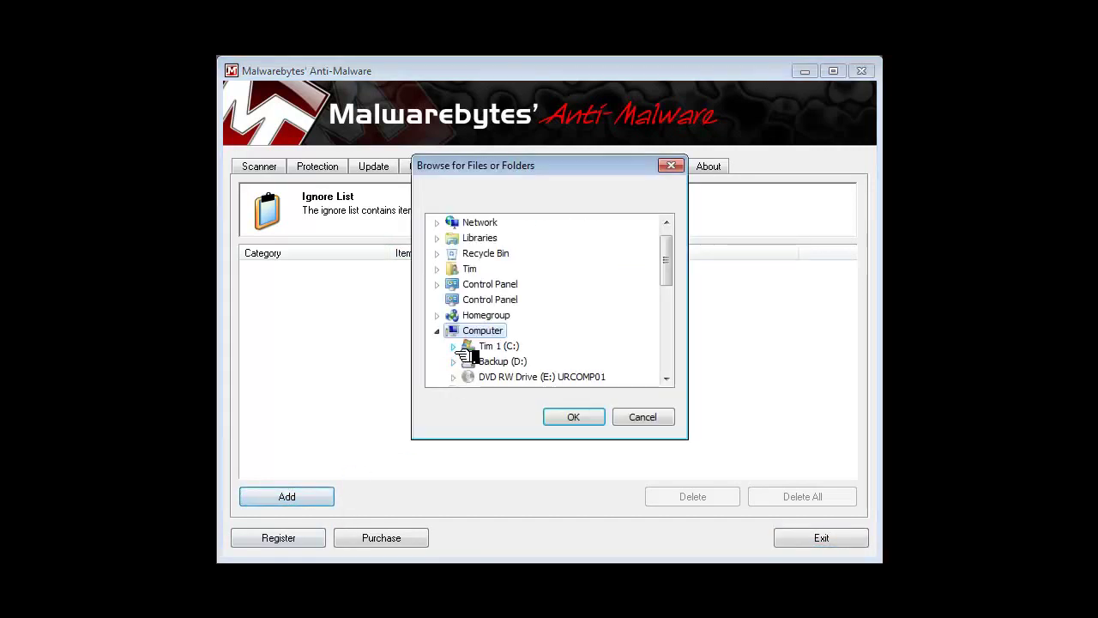
{"action": "left_click", "coordinate": [453, 346]}
{"action": "left_click", "coordinate": [505, 346]}
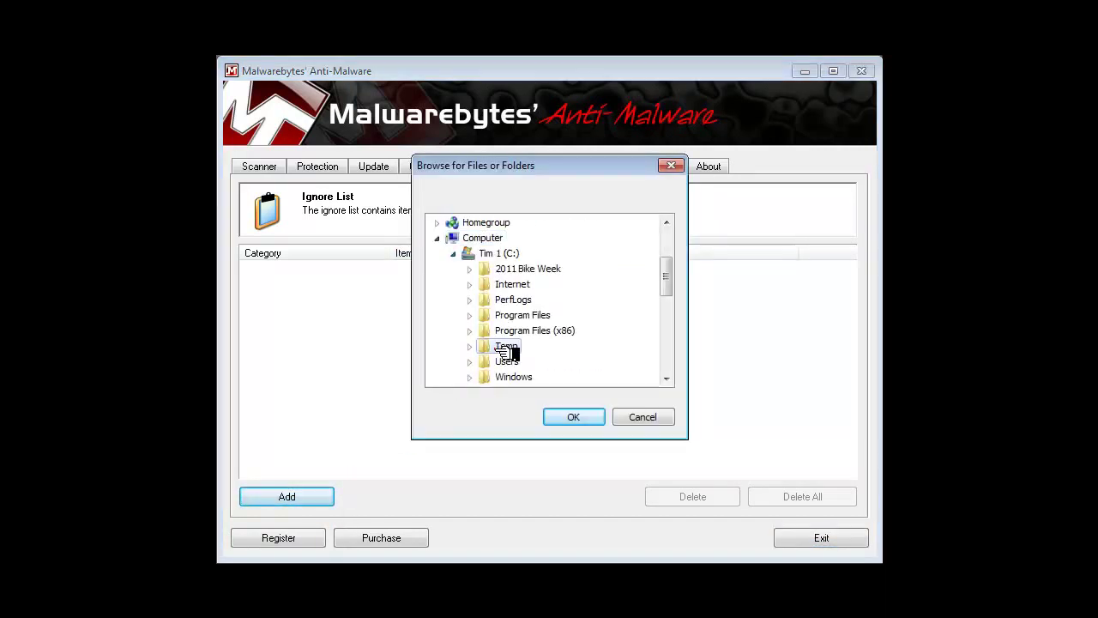
{"action": "left_click", "coordinate": [587, 420]}
- Review the general, Scanner and Updater settings, then the More Tools page with FileASSASSIN
{"action": "left_click", "coordinate": [600, 168]}
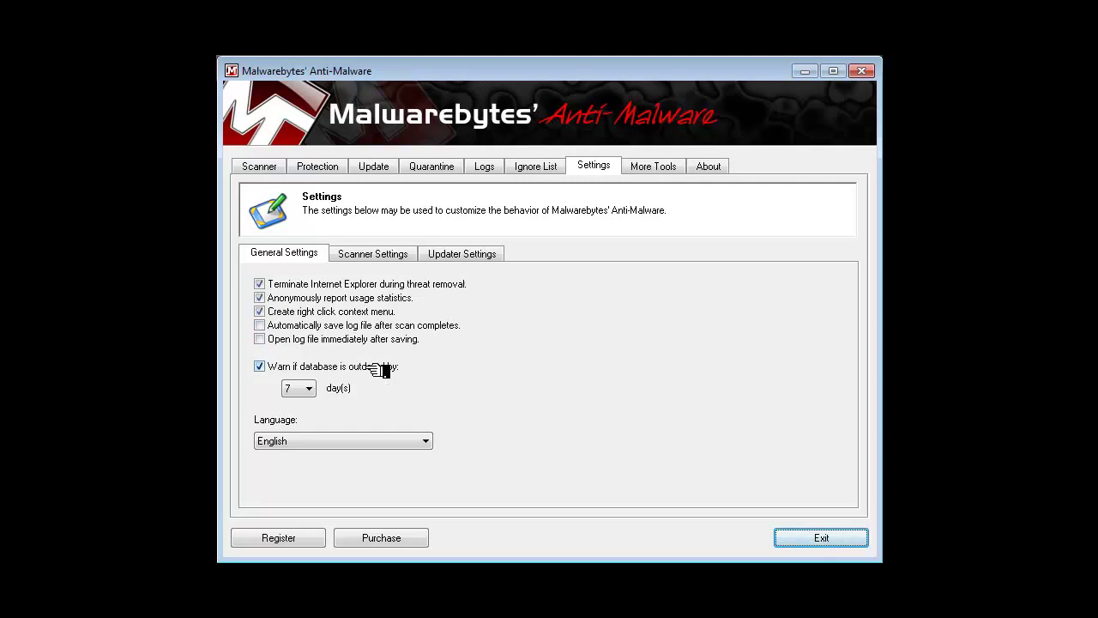
{"action": "left_click", "coordinate": [384, 255]}
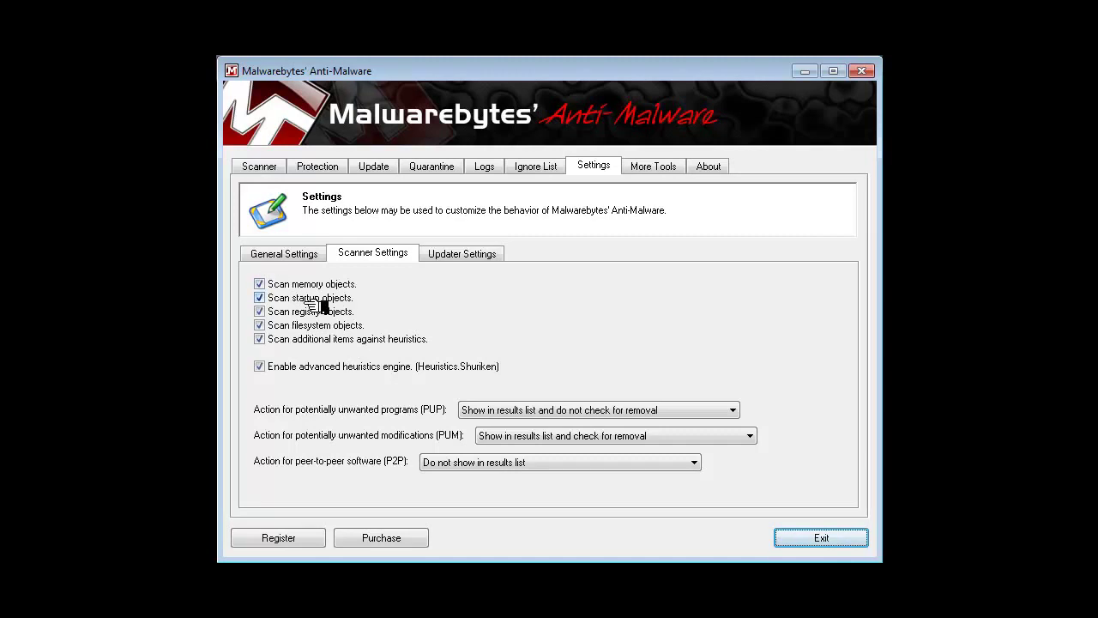
{"action": "left_click", "coordinate": [473, 251]}
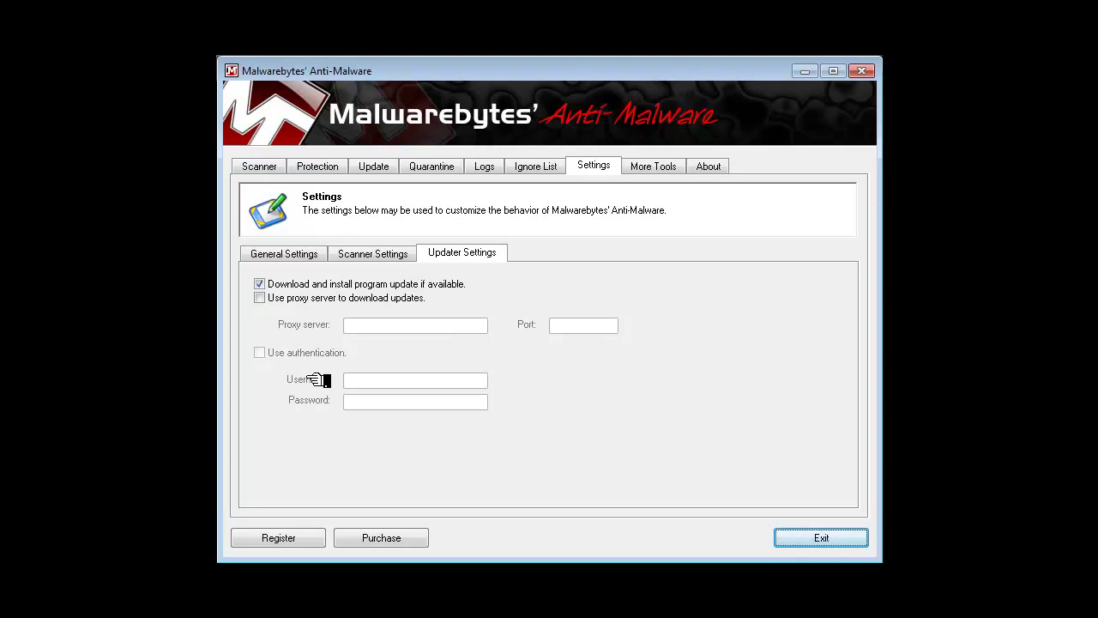
{"action": "left_click", "coordinate": [670, 168]}
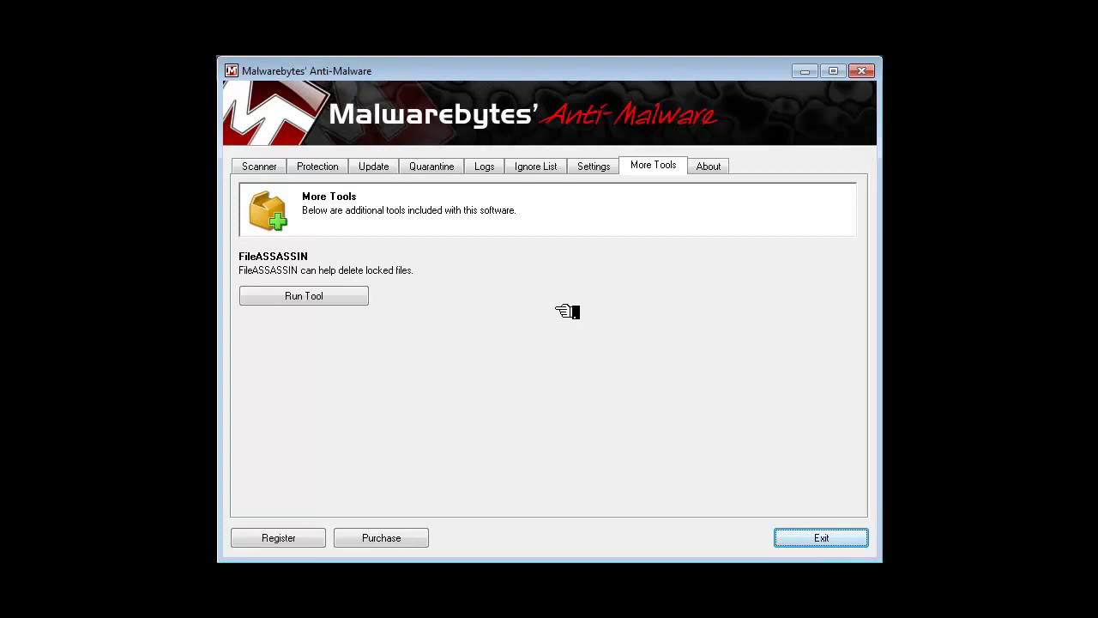
- View the About information, then return to the Scanner page with quick scan selected
{"action": "left_click", "coordinate": [709, 170]}
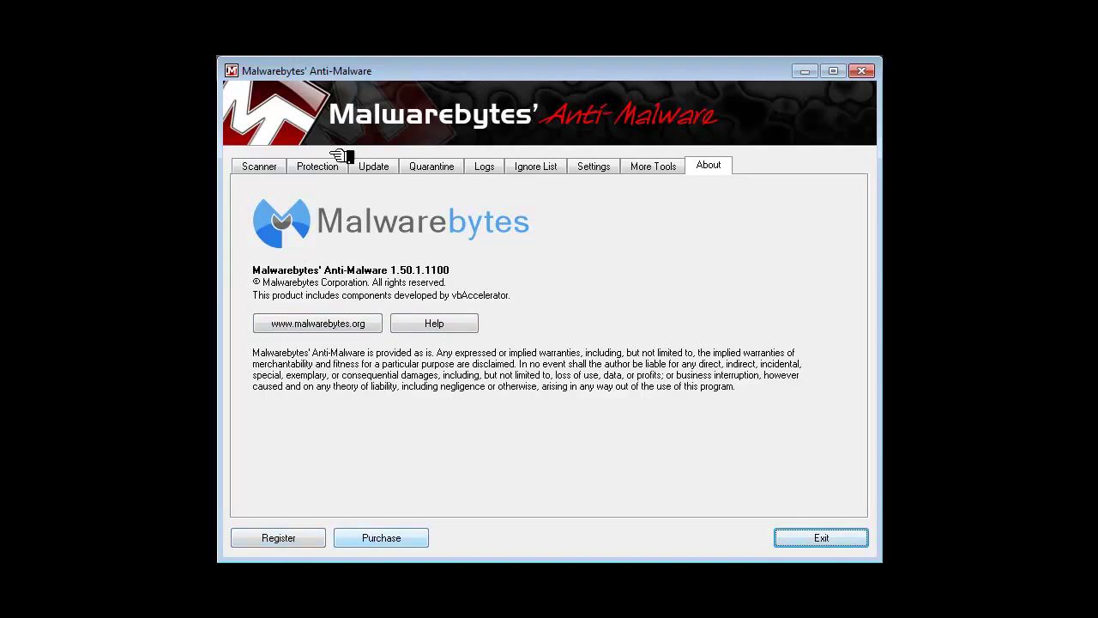
{"action": "left_click", "coordinate": [281, 170]}
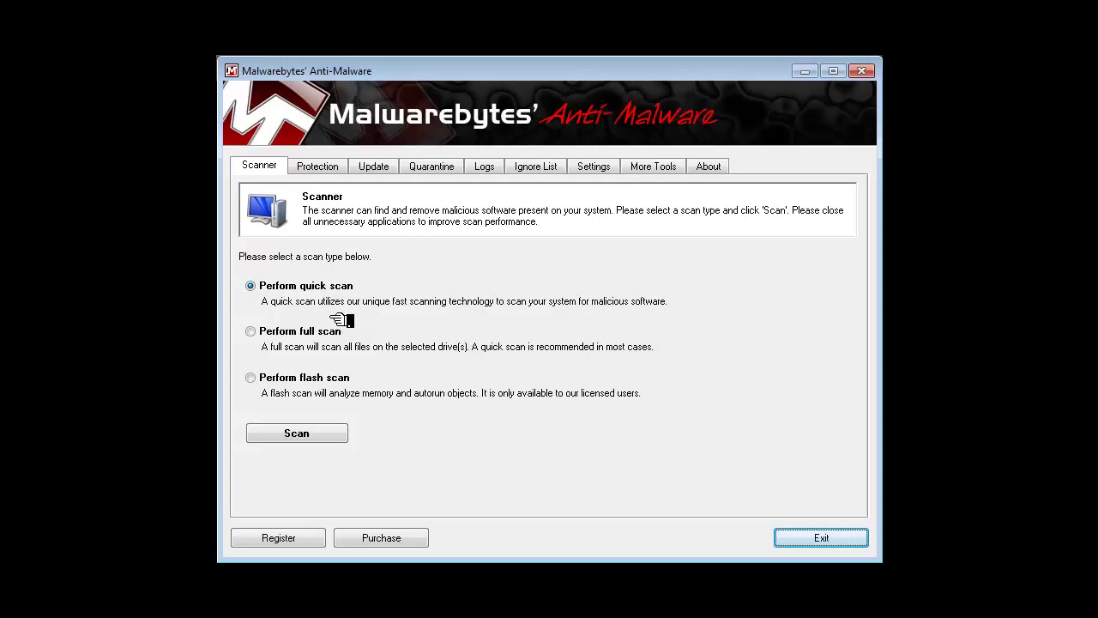
{"action": "left_click", "coordinate": [335, 333]}
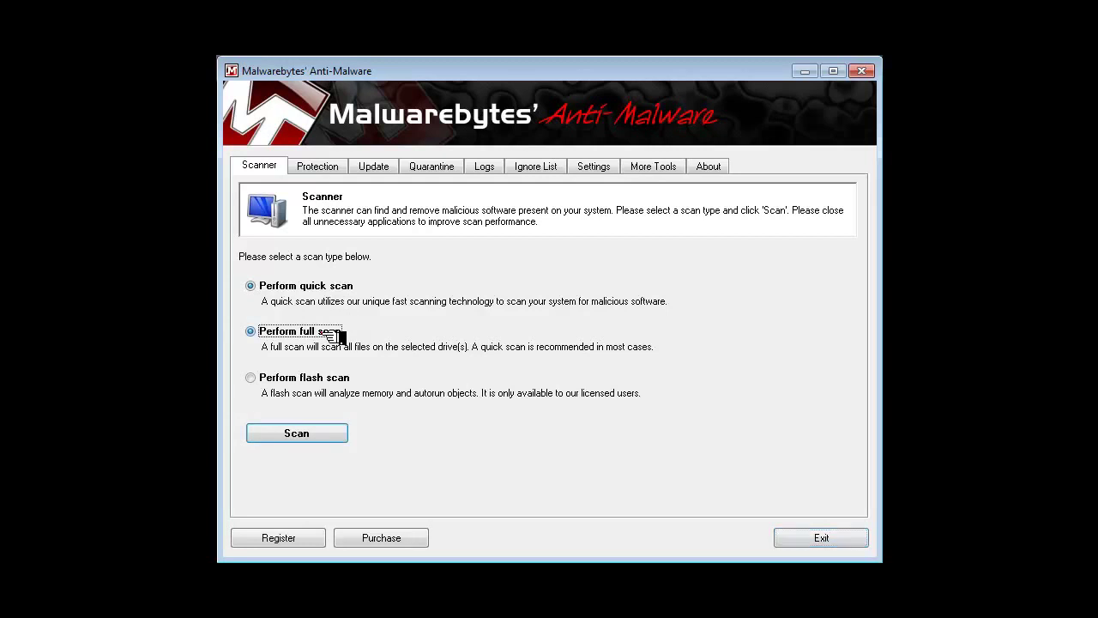
{"action": "left_click", "coordinate": [322, 432]}
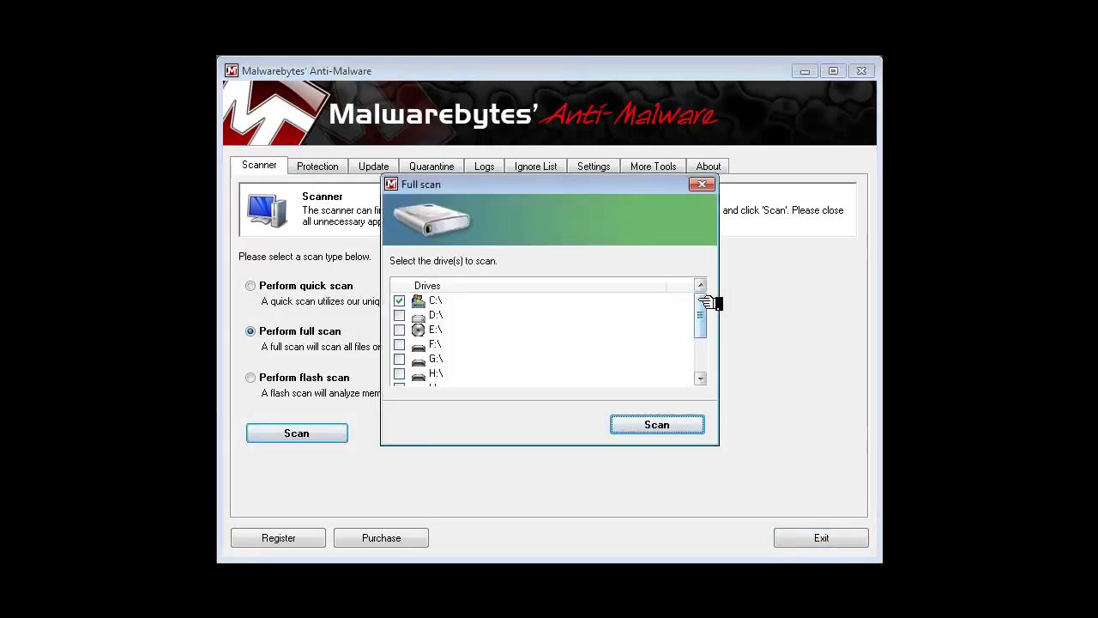
{"action": "mouse_move", "coordinate": [701, 298]}
{"action": "left_mouse_down"}
{"action": "mouse_move", "coordinate": [702, 360]}
{"action": "mouse_move", "coordinate": [701, 268]}
{"action": "left_mouse_up"}
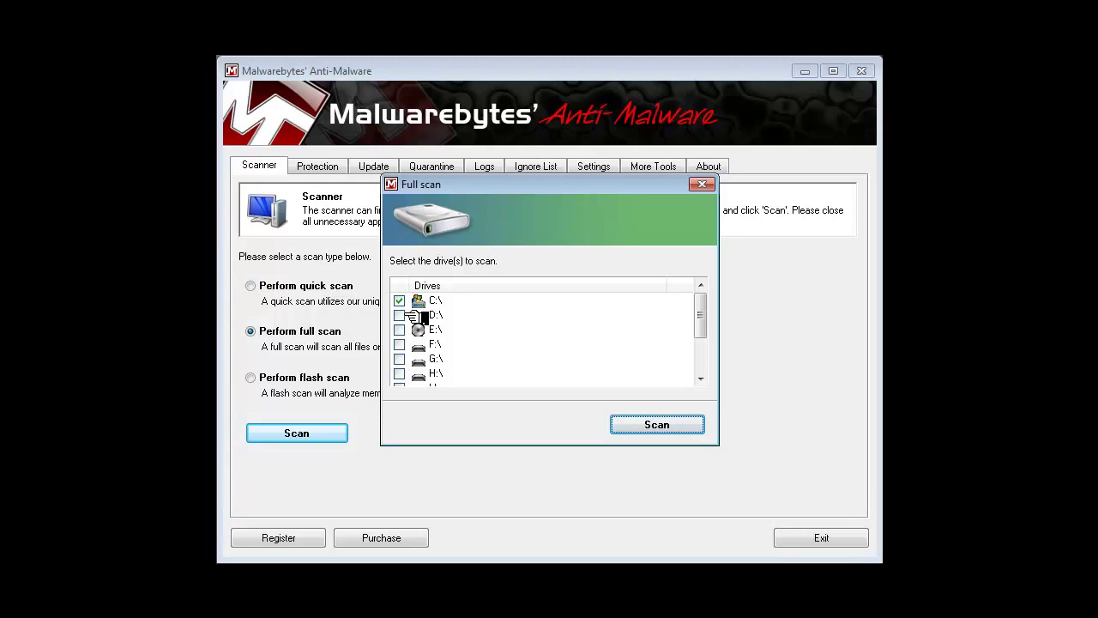
{"action": "left_click", "coordinate": [703, 184]}
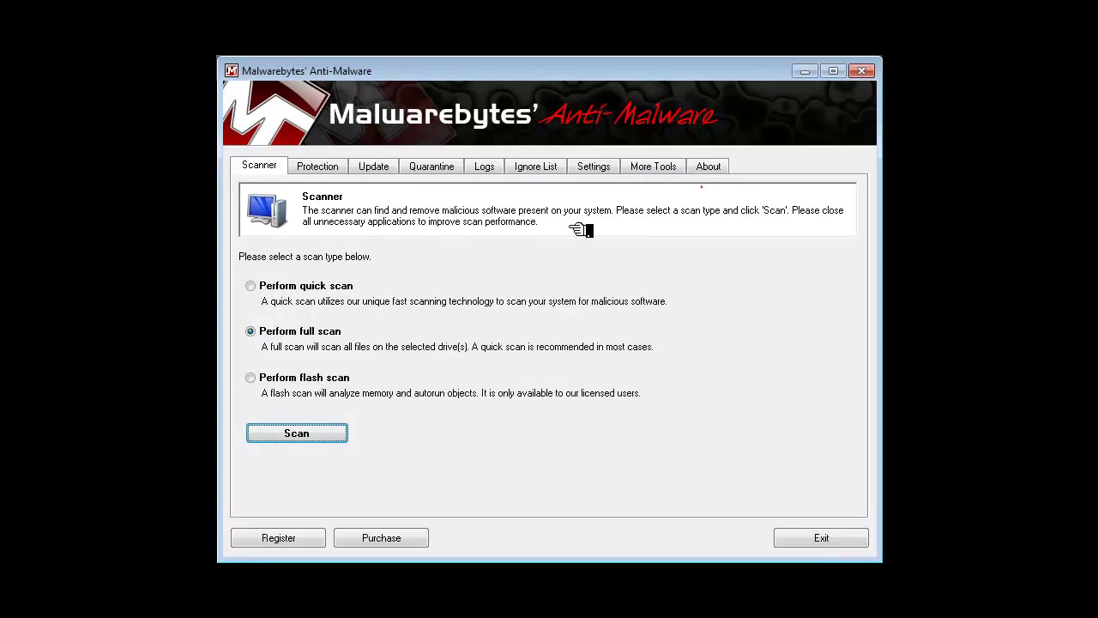
{"action": "left_click", "coordinate": [250, 286]}
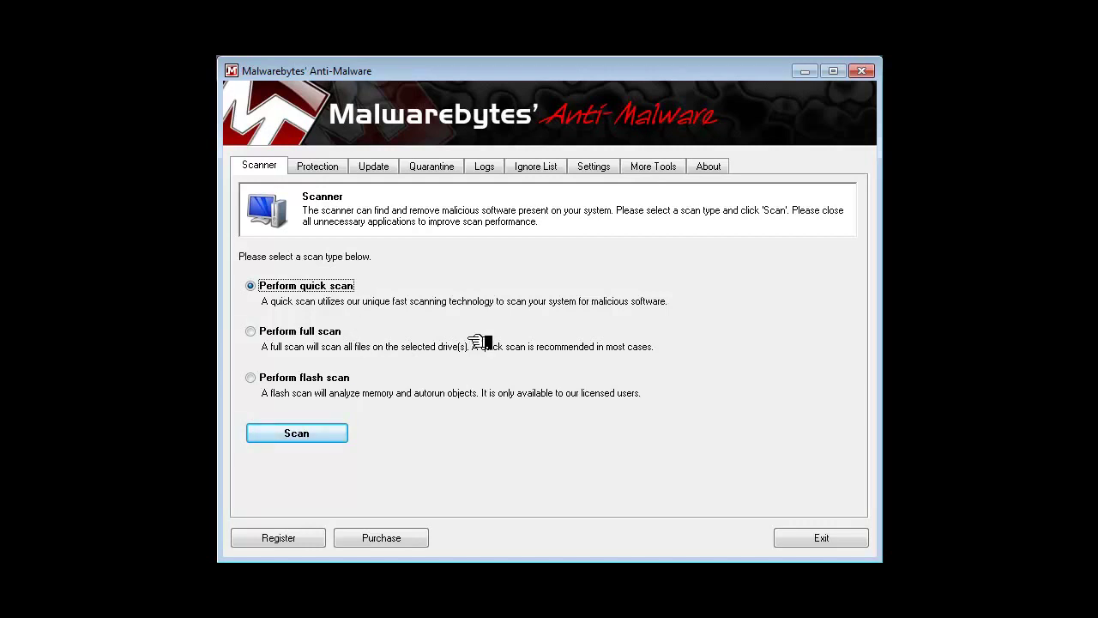
- Start a quick scan of the system
{"action": "left_click", "coordinate": [309, 435]}
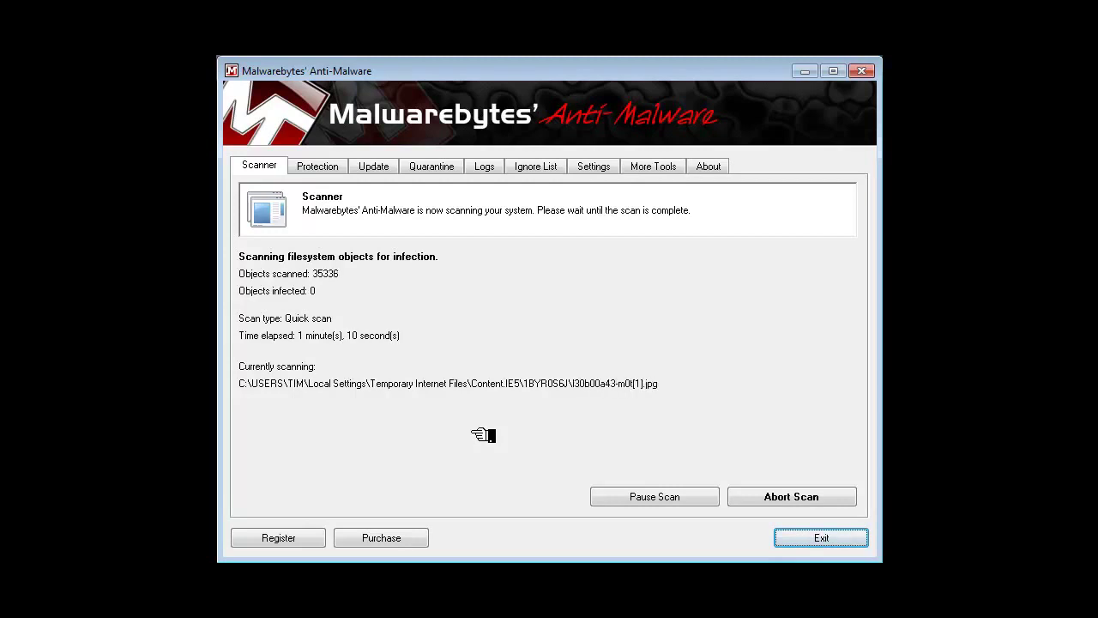
- Abort the quick scan at 35,469 objects with no malicious items detected
{"action": "left_click", "coordinate": [791, 497]}
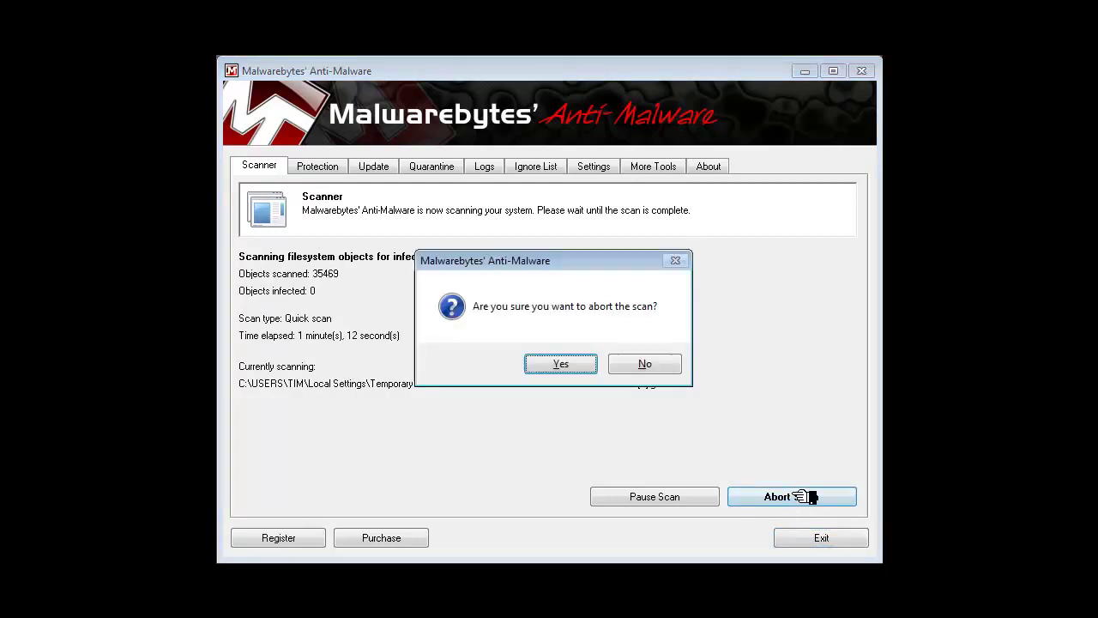
{"action": "left_click", "coordinate": [549, 363]}
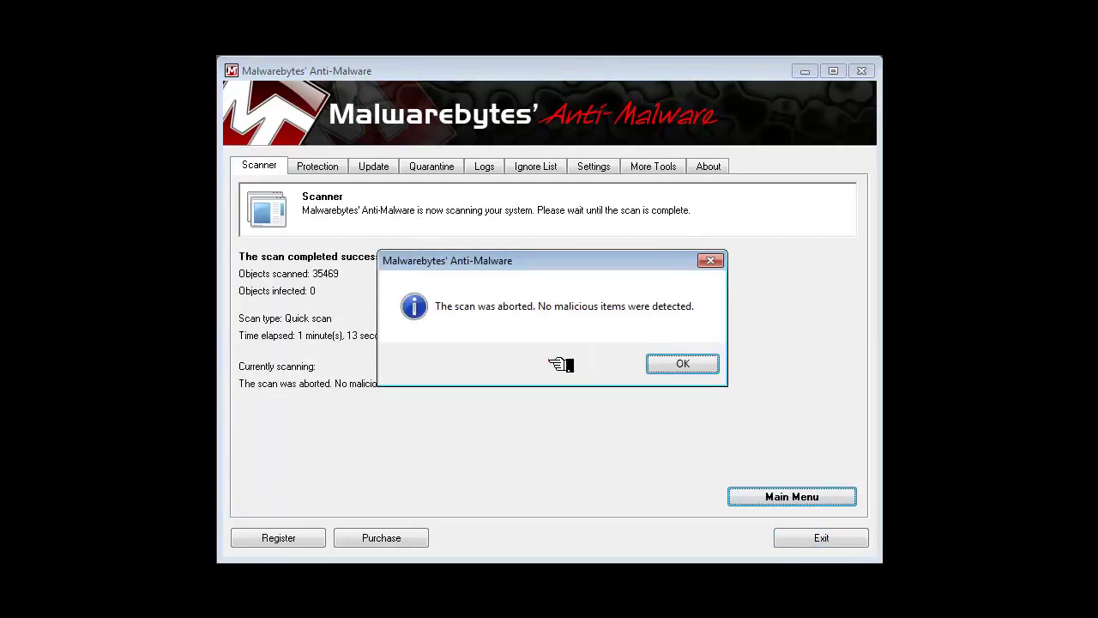
{"action": "left_click", "coordinate": [695, 365]}
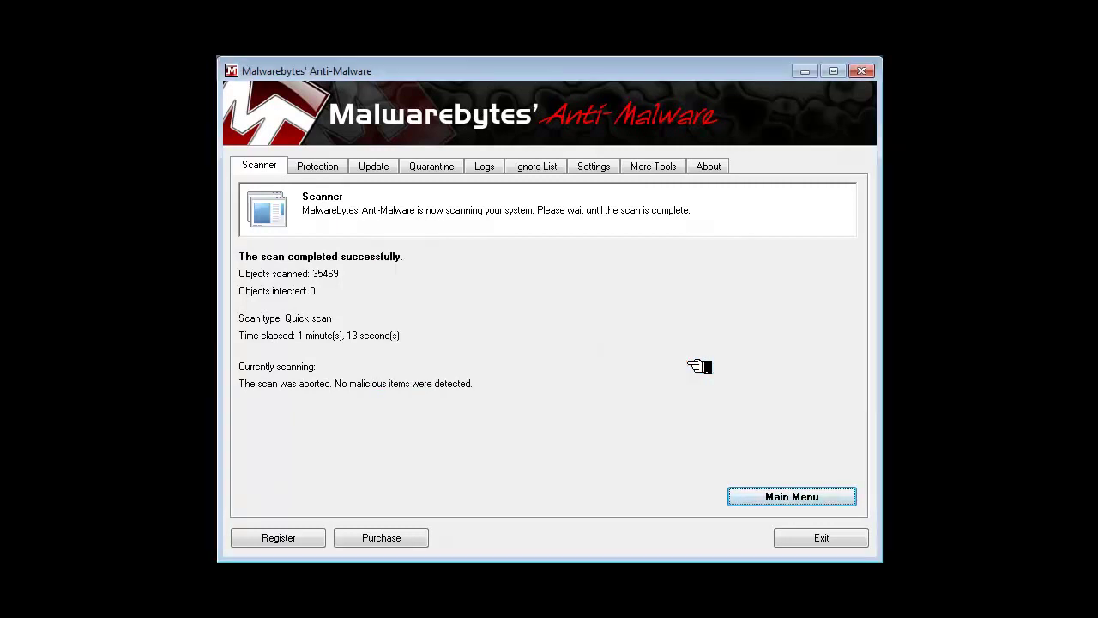